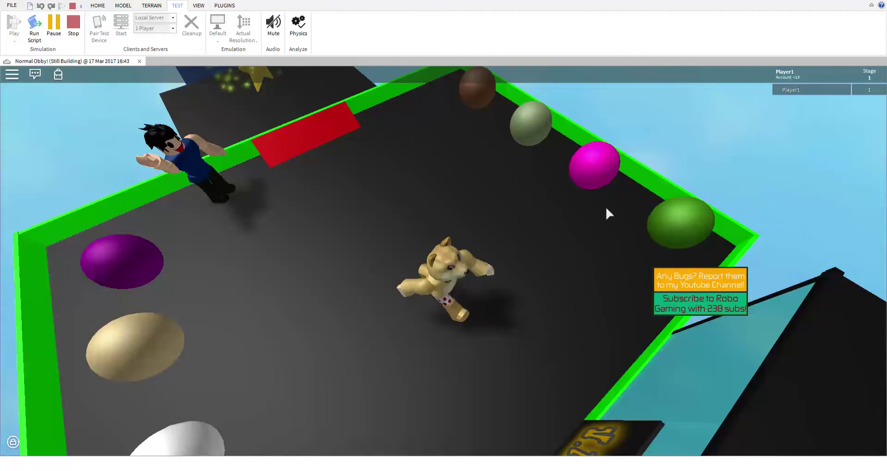
Enable Shift Lock and run over the black platform and blue staircase to stage 2.
key("shift")
key("w")
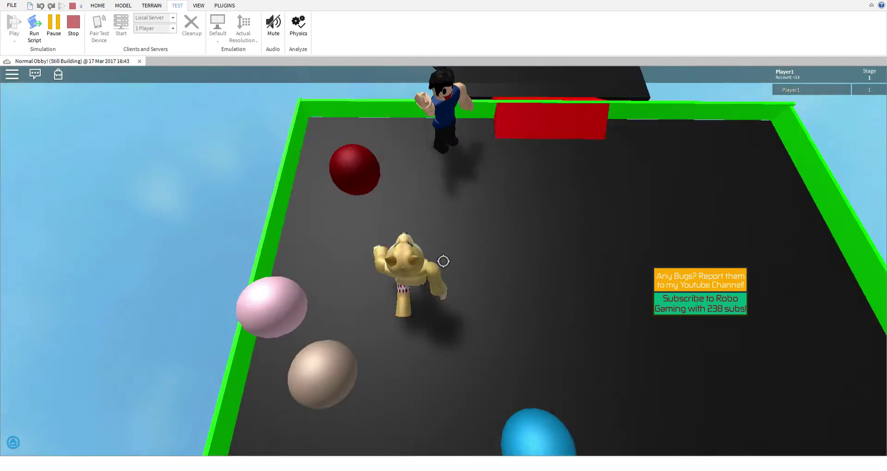
key("w")
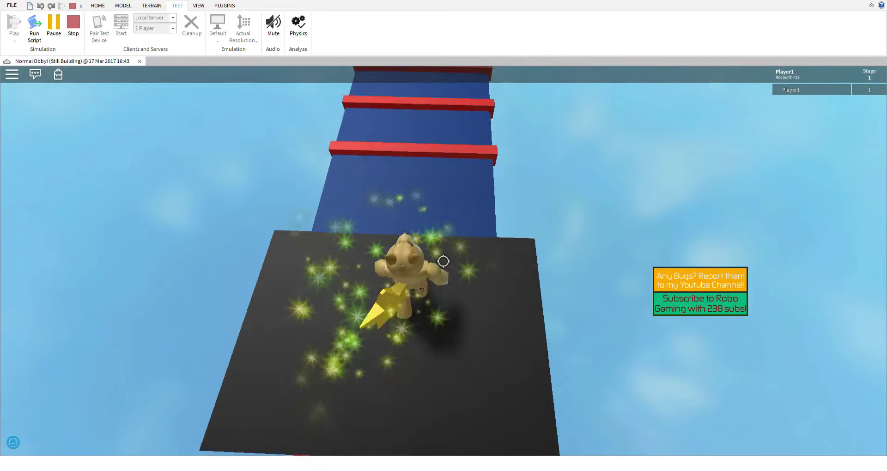
key("w")
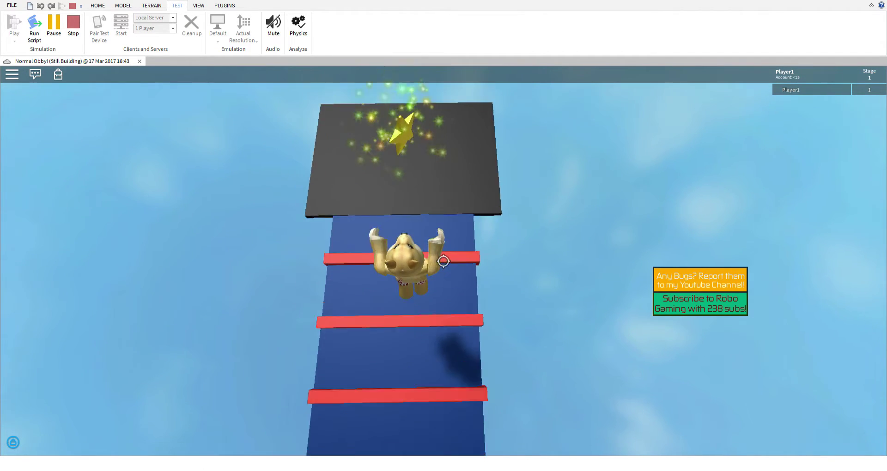
key("w")
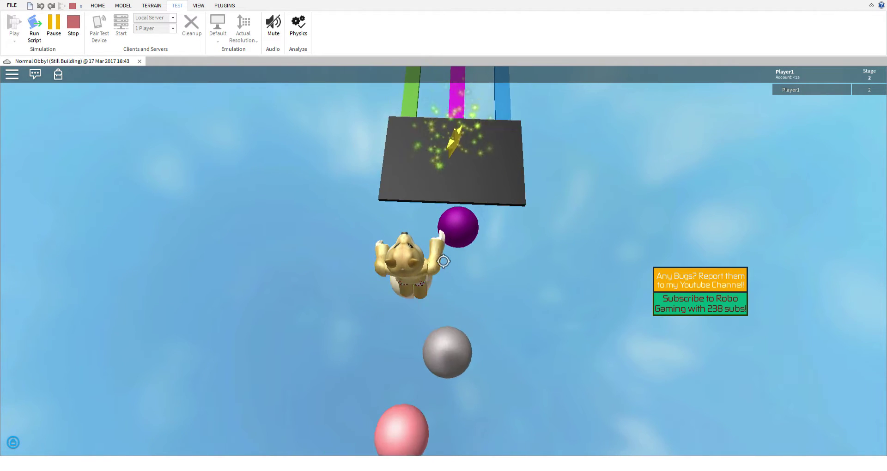
Cross the balls, beam and brown tower steps to the purple stairs at stage 6.
key("w")
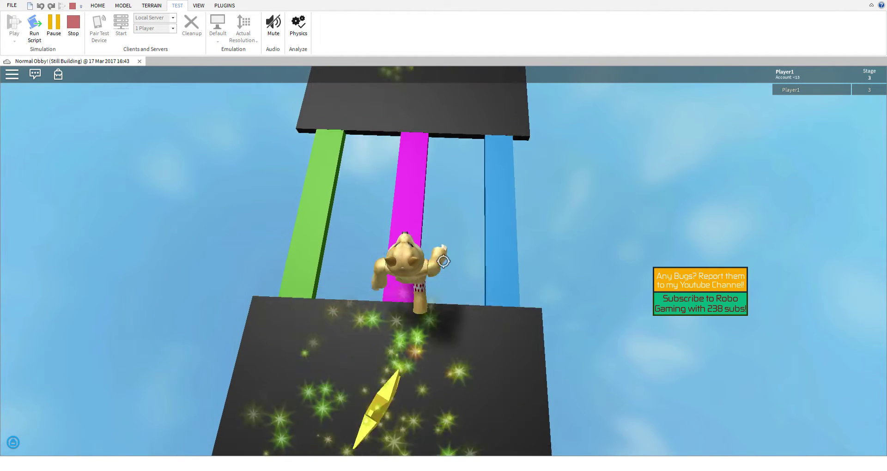
key("w")
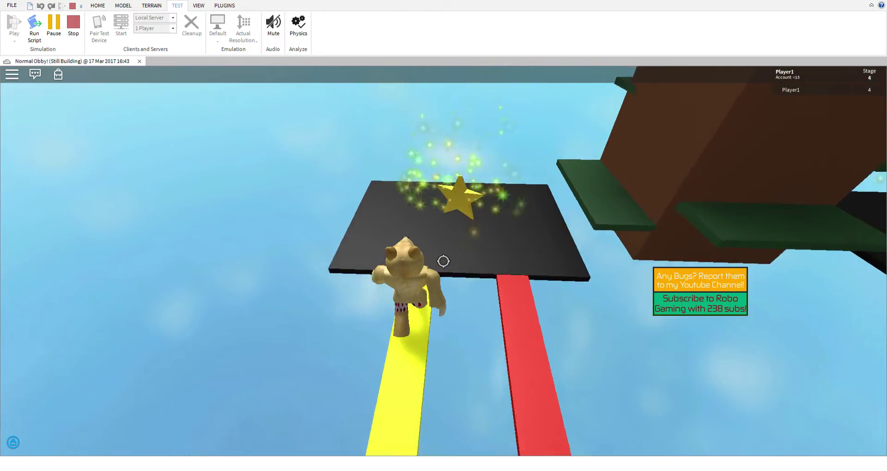
key("w")
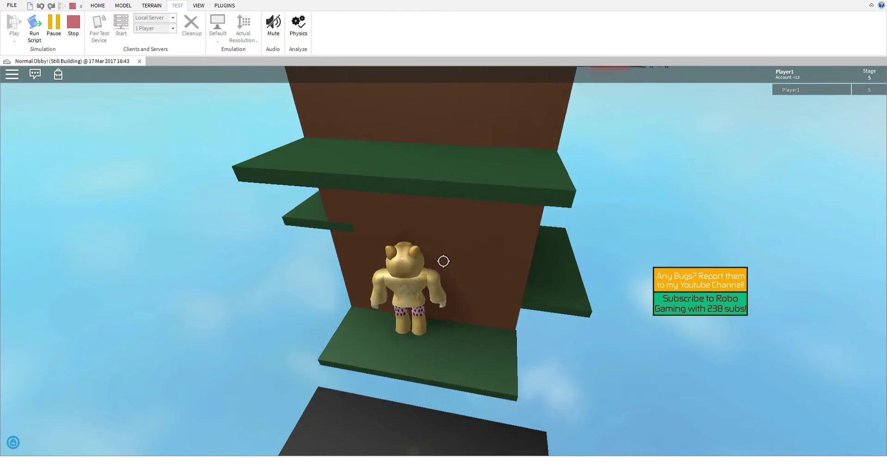
key("space")
key("space")
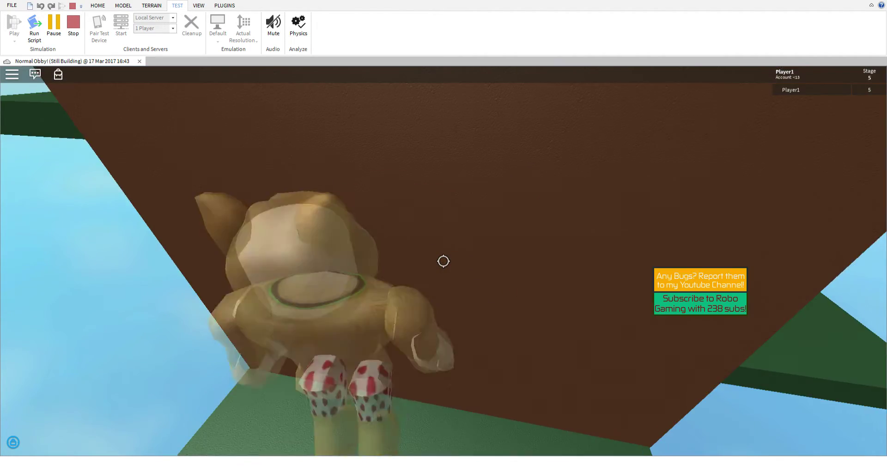
key("w")
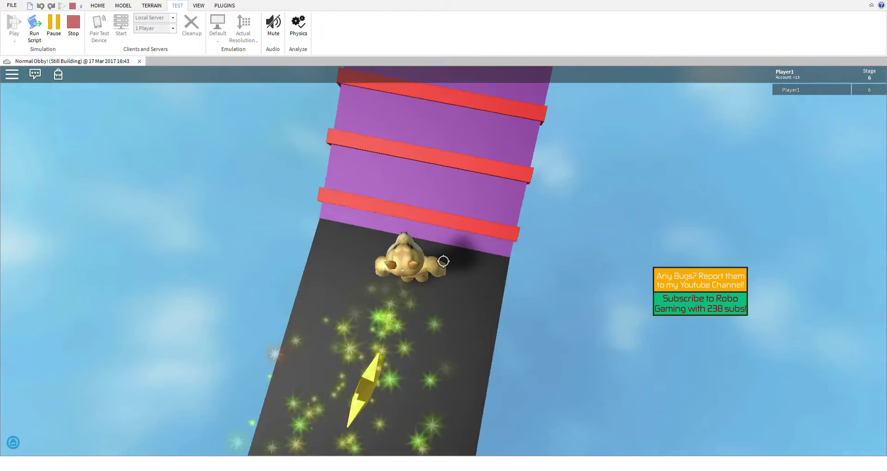
key("space")
key("w")
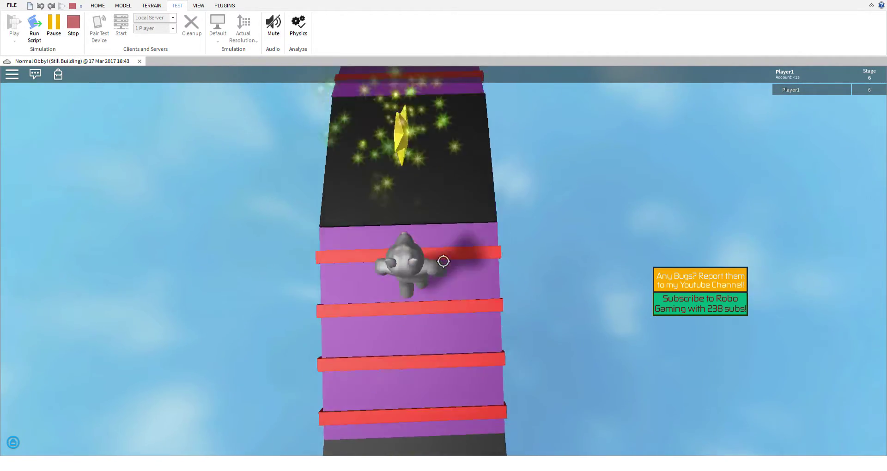
Run along the purple section and red platform onto the black checkpoint pad, then jump onward.
key("w")
key("w")
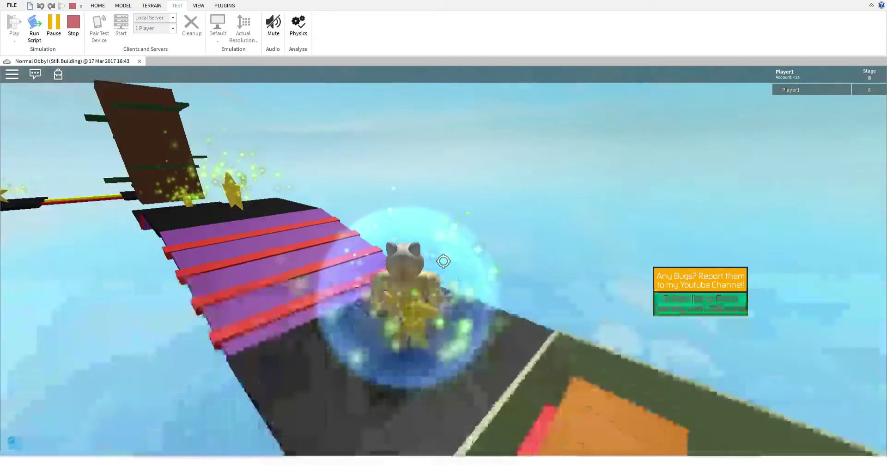
key("w")
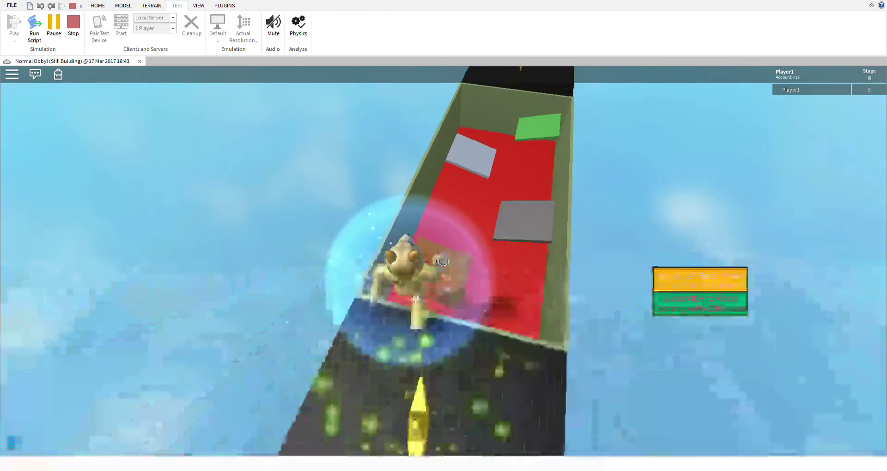
key("w")
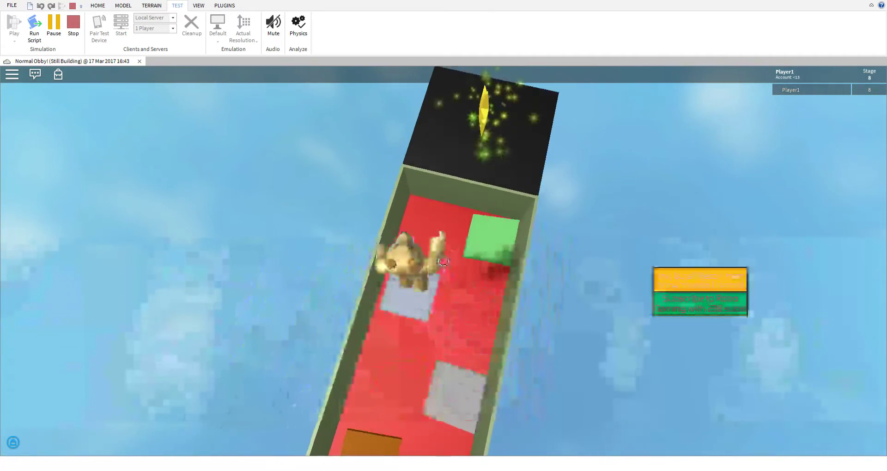
key("w")
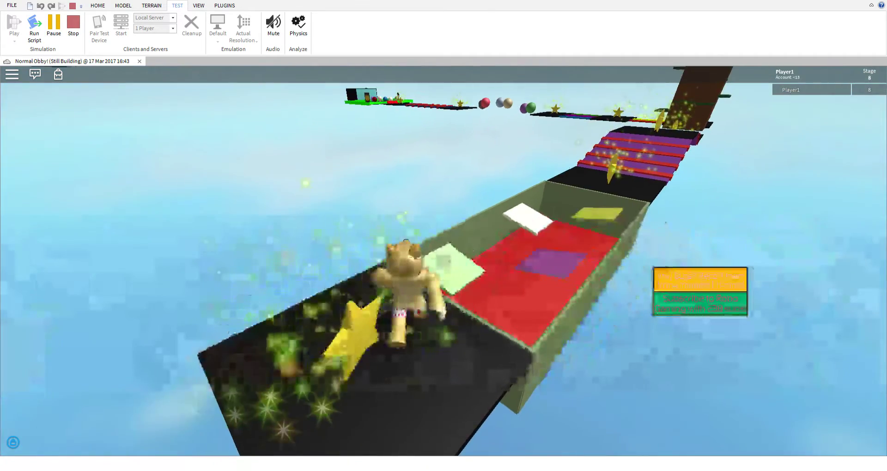
key("w")
key("space")
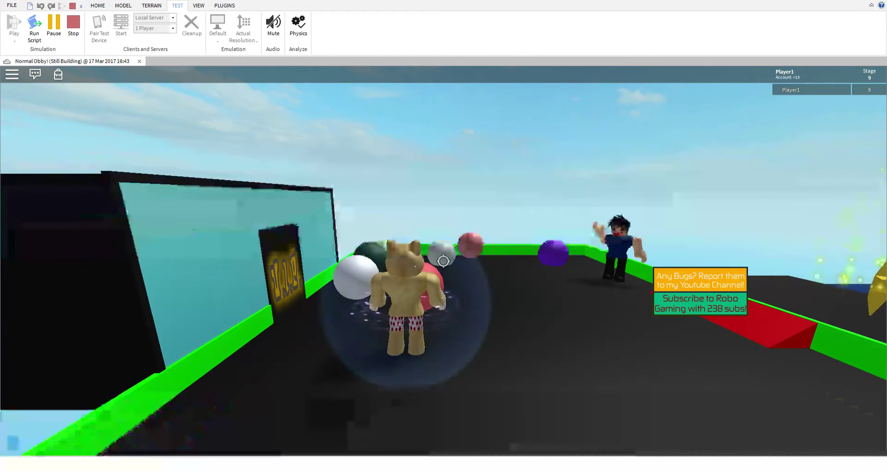
key("shift")
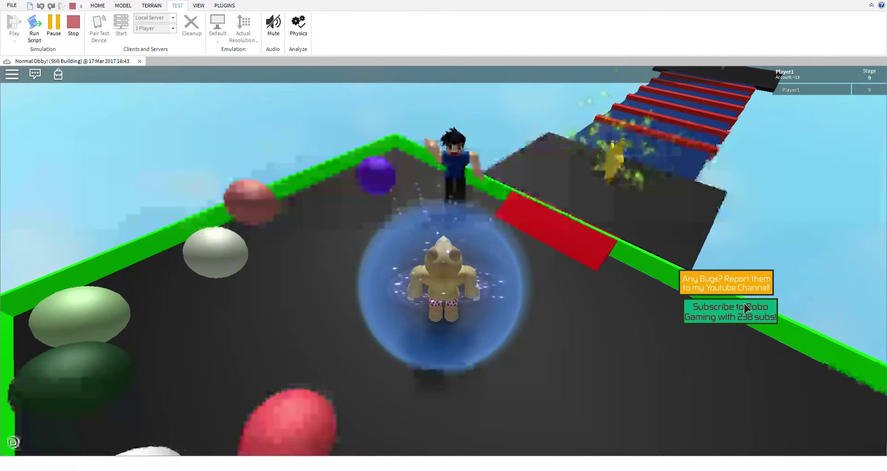
key("w")
key("shift")
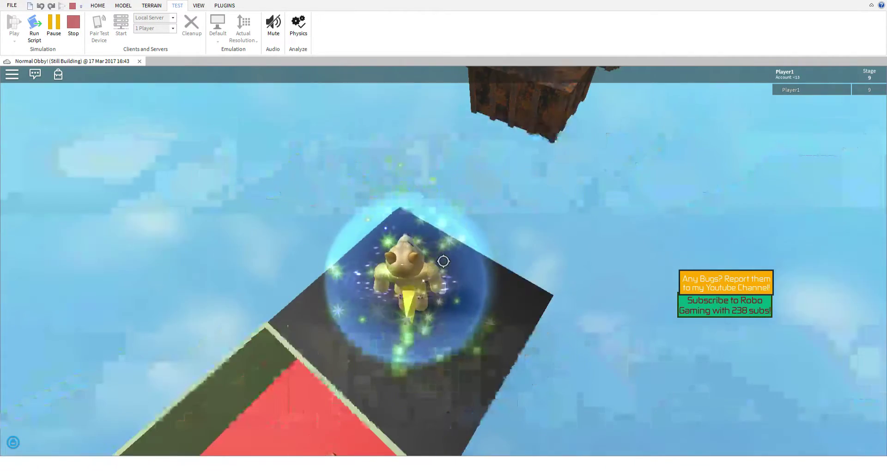
key("space")
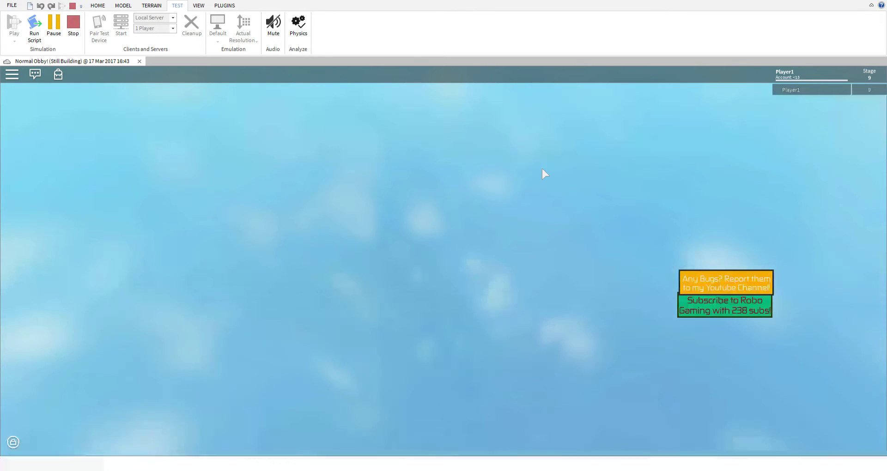
key("w")
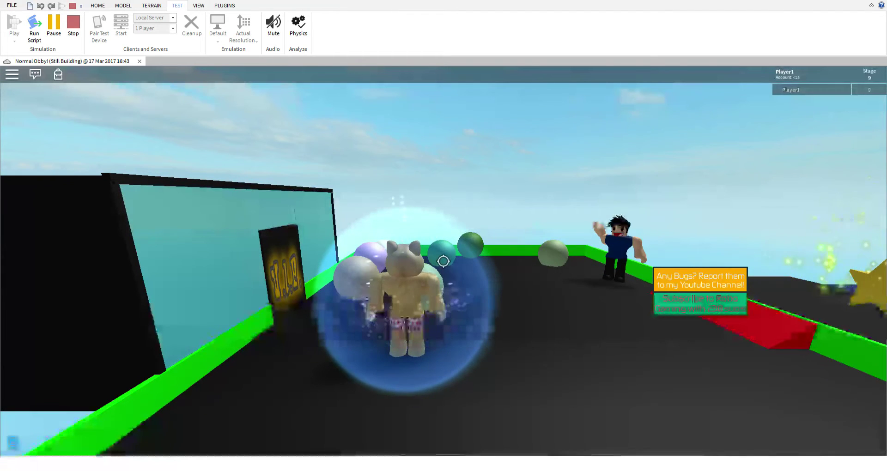
Jump to the black platform, follow the yellow beam past the frame, then cross the blocks.
key("Right")
key("Right")
key("Right")
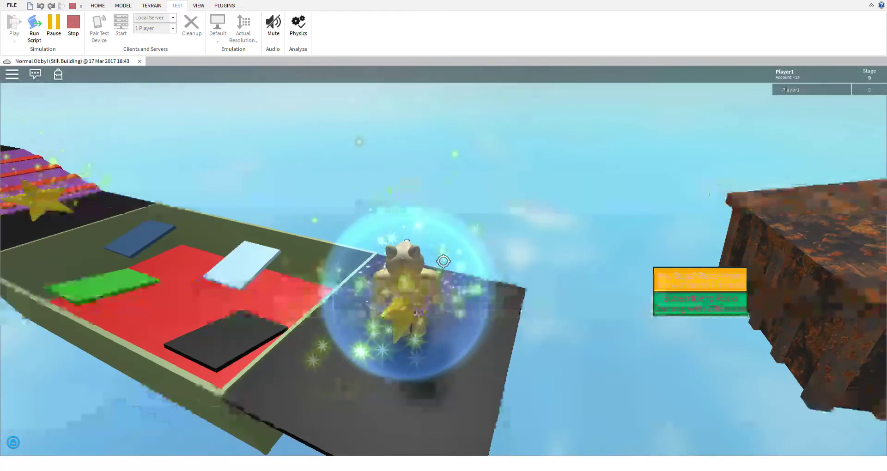
key("Right")
key("Right")
key("Right")
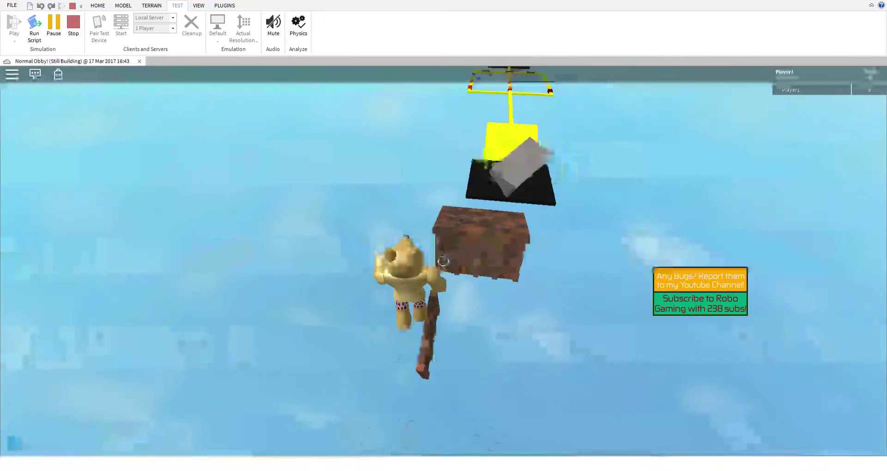
key("space")
key("w")
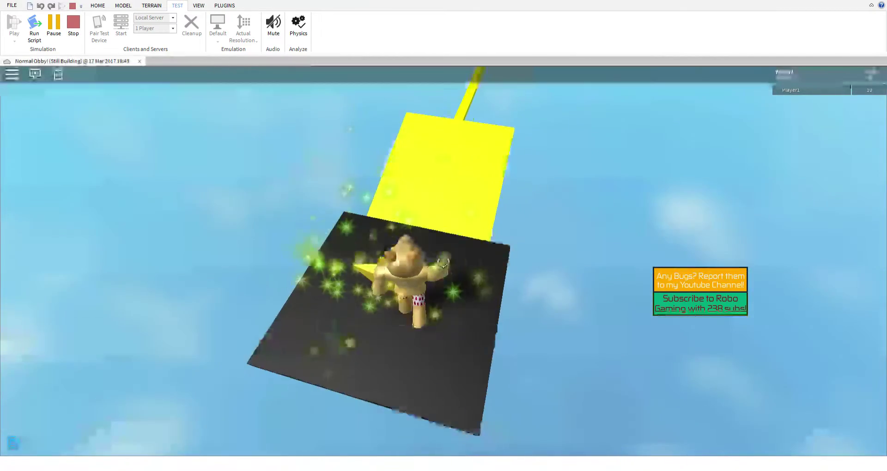
key("w")
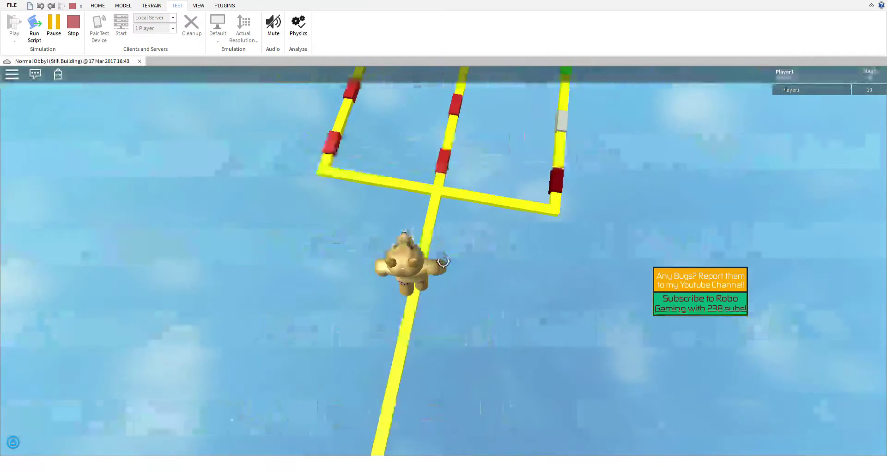
key("w")
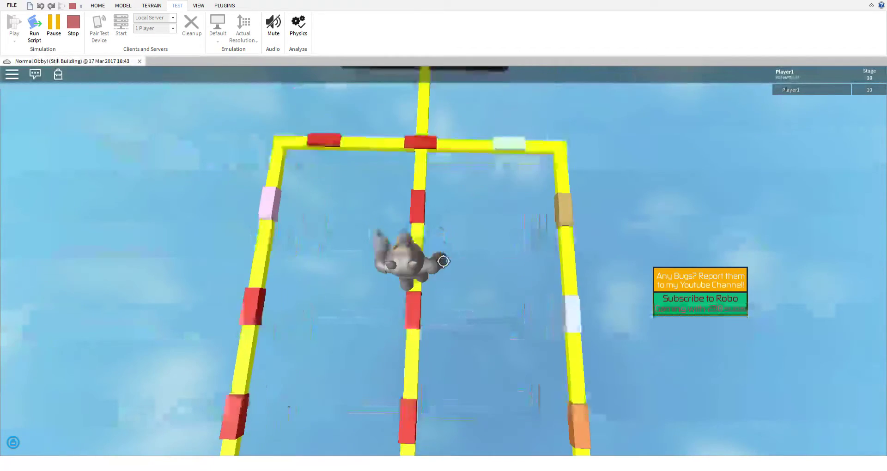
key("w")
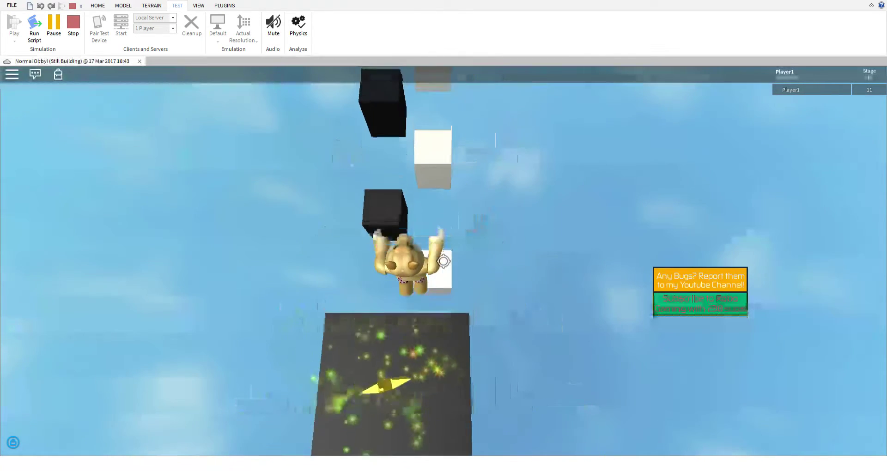
key("w")
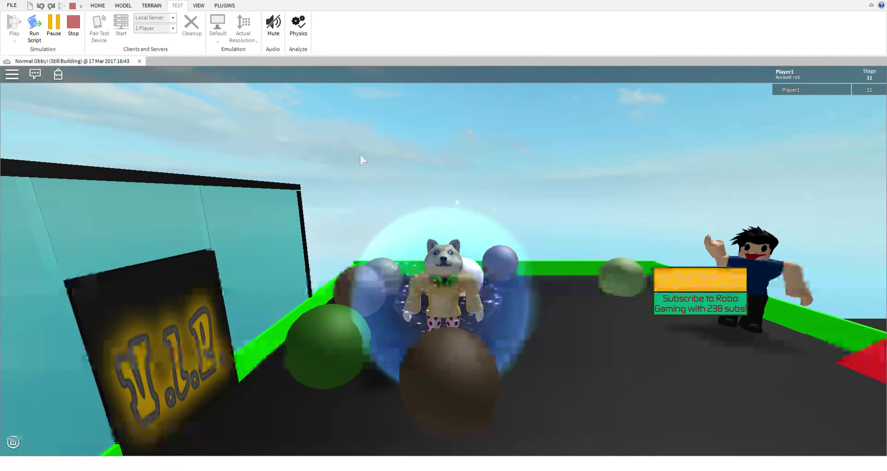
Enable Shift Lock and jump across the black-and-white blocks to the stage 12 checkpoint.
key("shift")
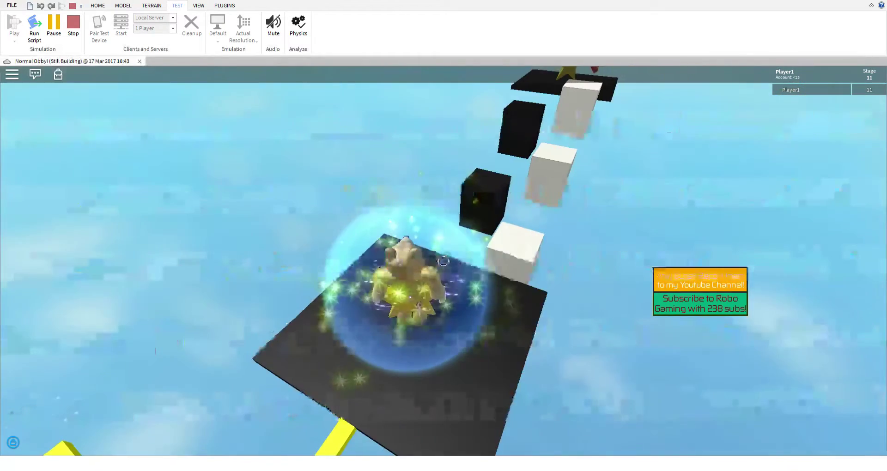
key("w")
key("space")
key("space")
key("space")
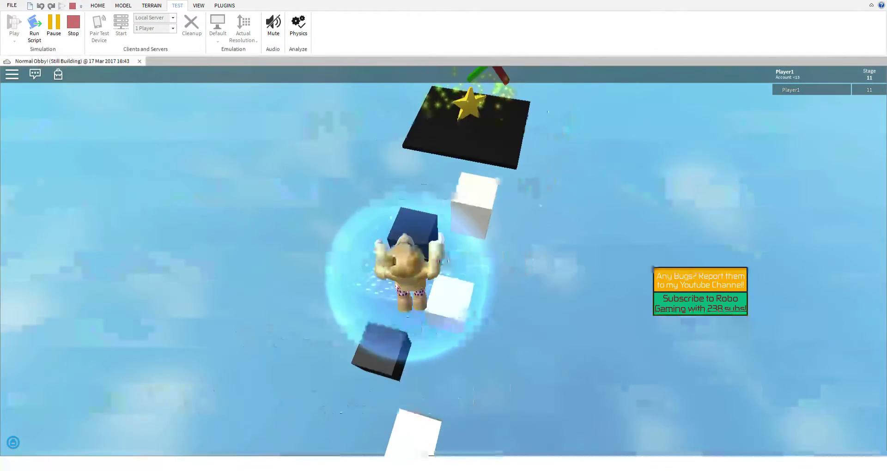
key("space")
key("w")
key("space")
key("space")
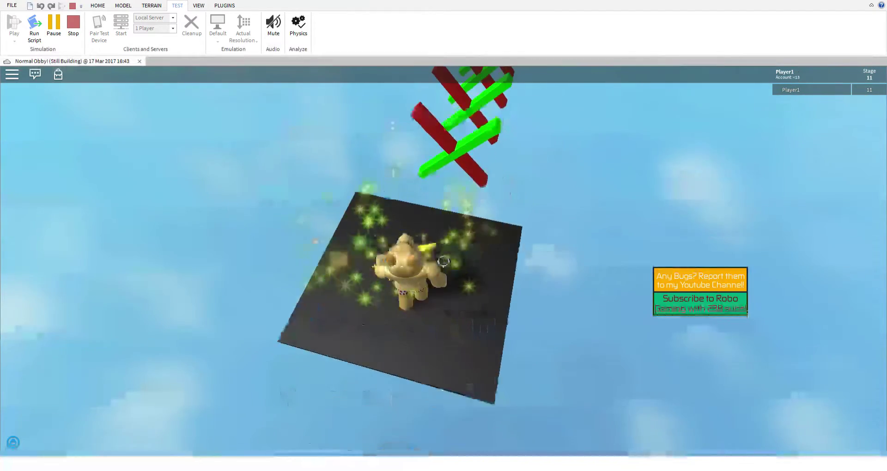
key("space")
Climb the red and green ladder and jump across the red and green bars.
key("w")
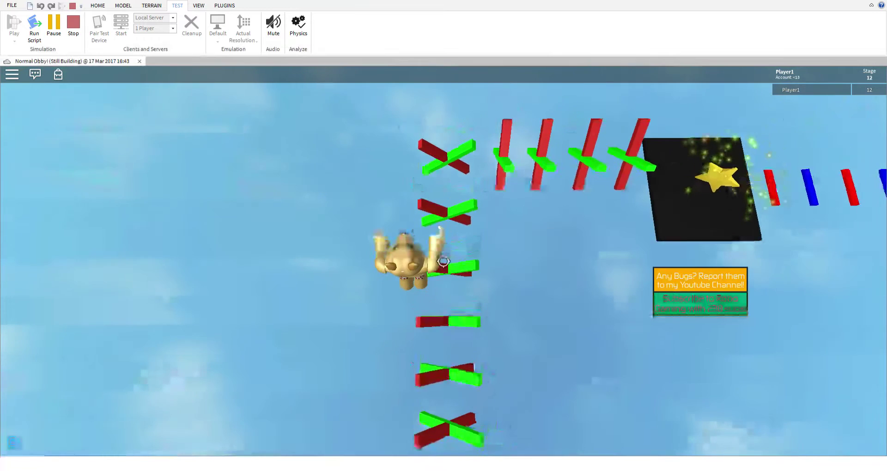
scroll(443, 262, "up", 5)
scroll(444, 261, "down", 5)
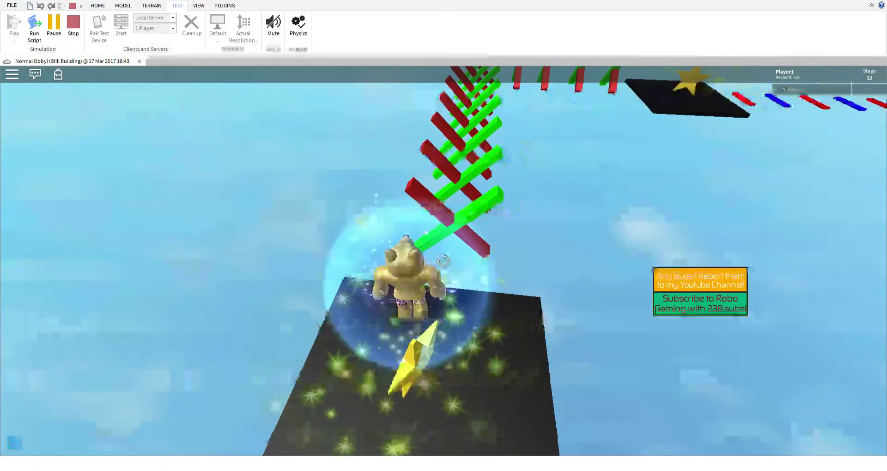
scroll(444, 262, "down", 3)
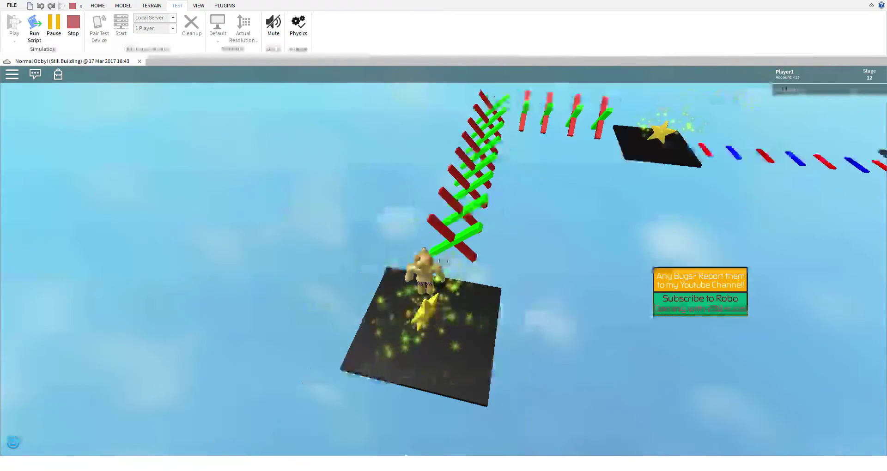
scroll(444, 262, "up", 3)
scroll(444, 262, "up", 3)
scroll(444, 262, "down", 2)
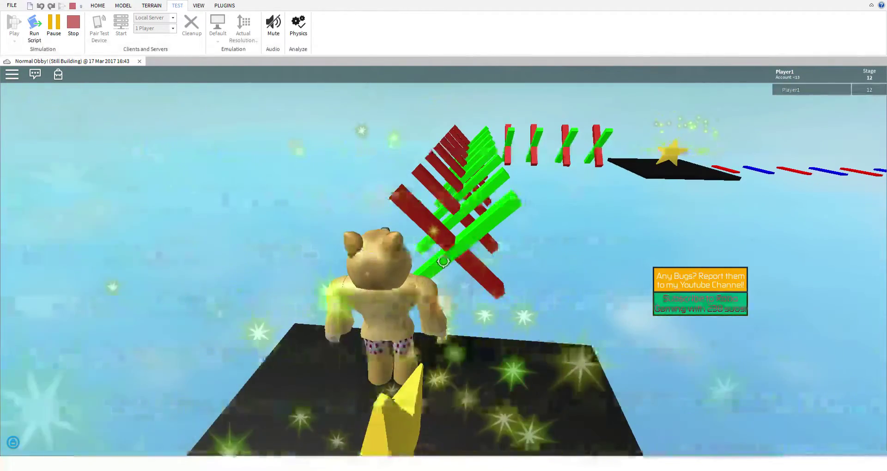
key("w")
key("space")
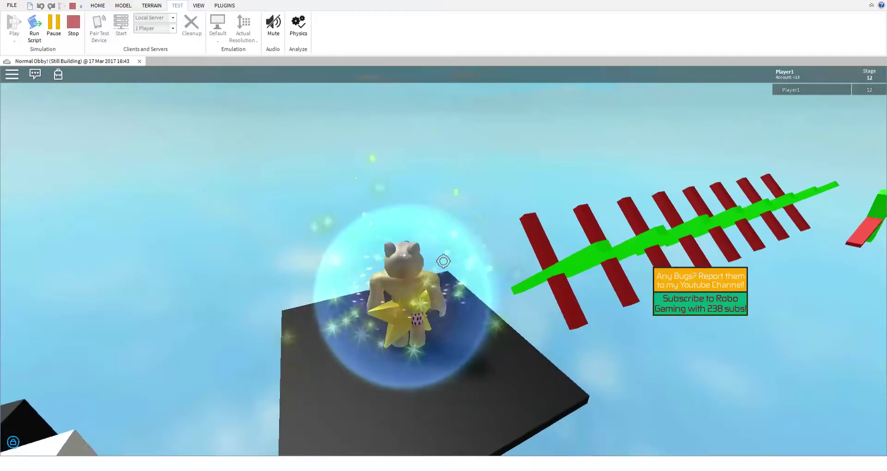
key("w")
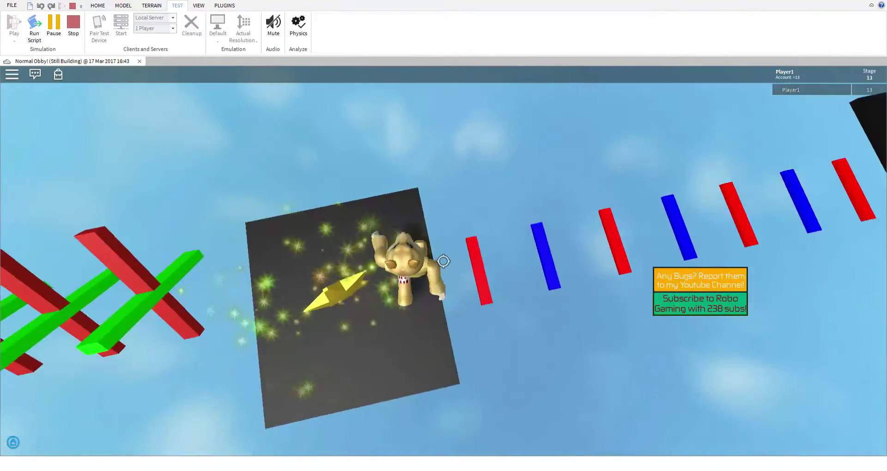
Hop across the red and blue bars to the stage 14 checkpoint platform.
key("d")
scroll(443, 261, "up", 5)
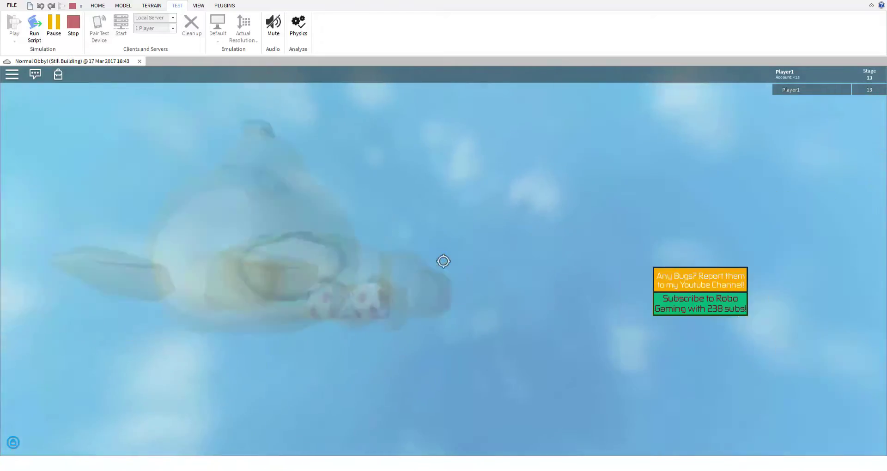
scroll(444, 262, "down", 5)
scroll(444, 262, "up", 3)
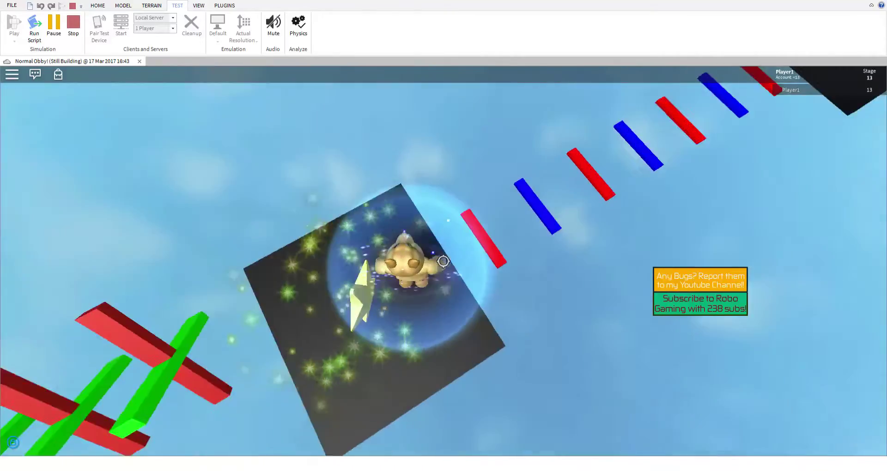
key("d")
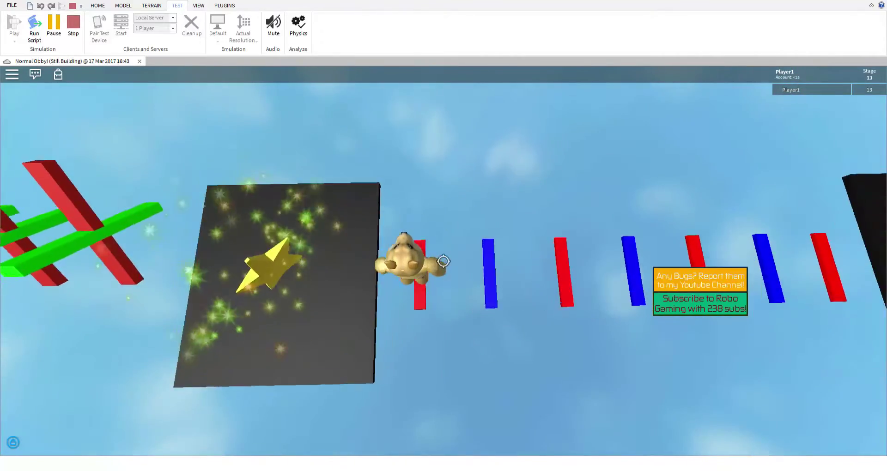
key("space")
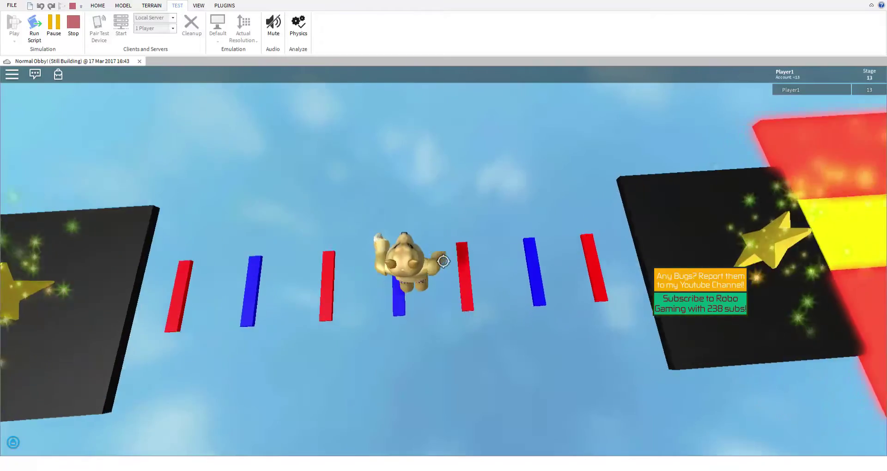
key("d")
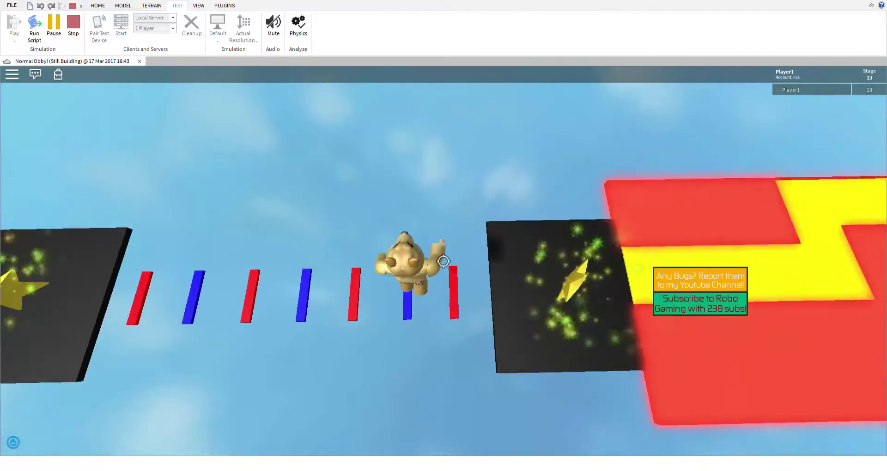
key("w")
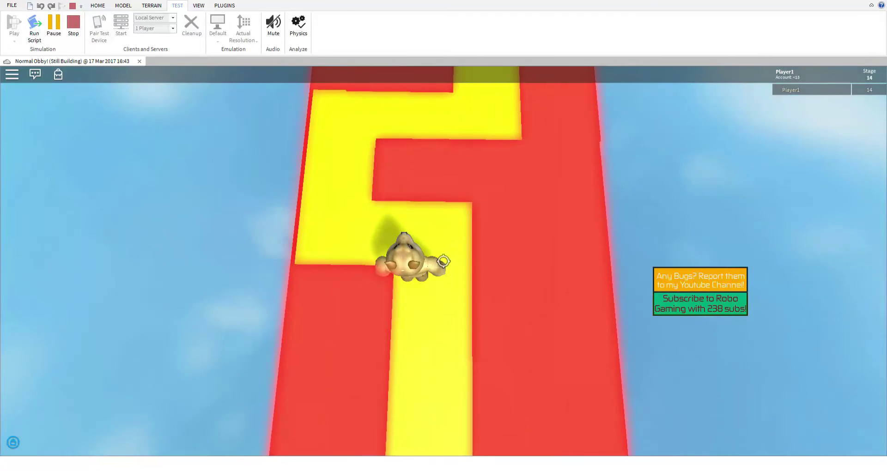
Cross the red/yellow zigzag to stage 15, climb the truss tower to stage 16, then jump the pillars.
key("w")
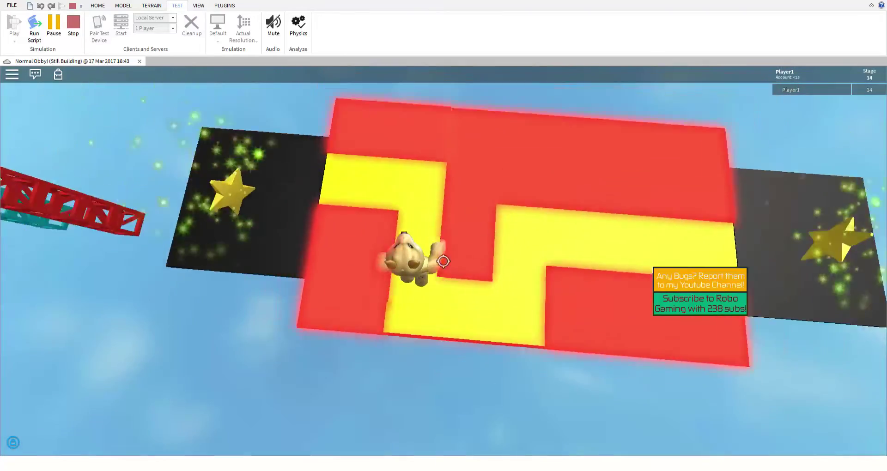
key("w")
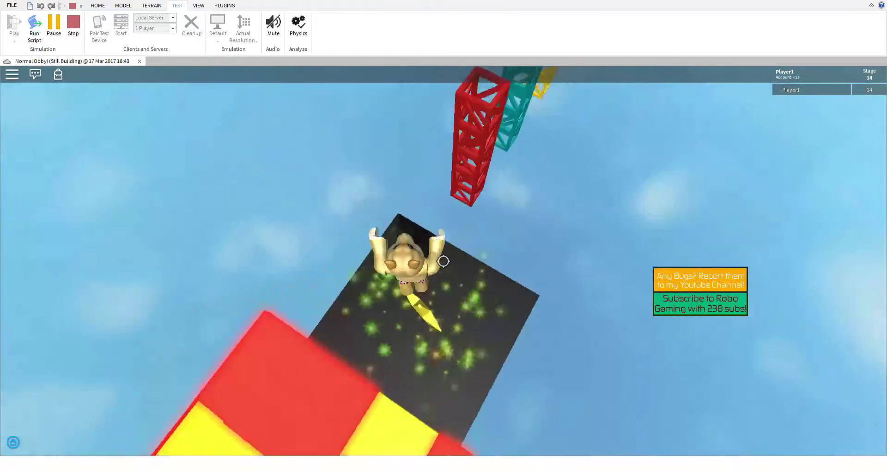
key("w")
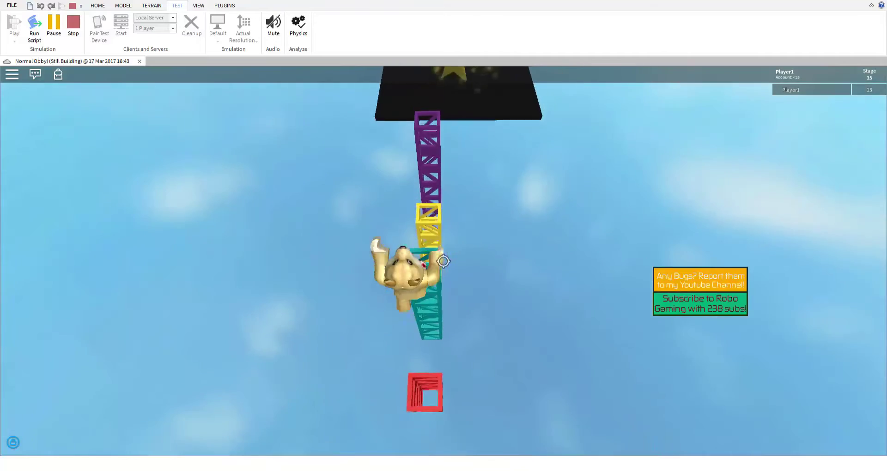
key("w")
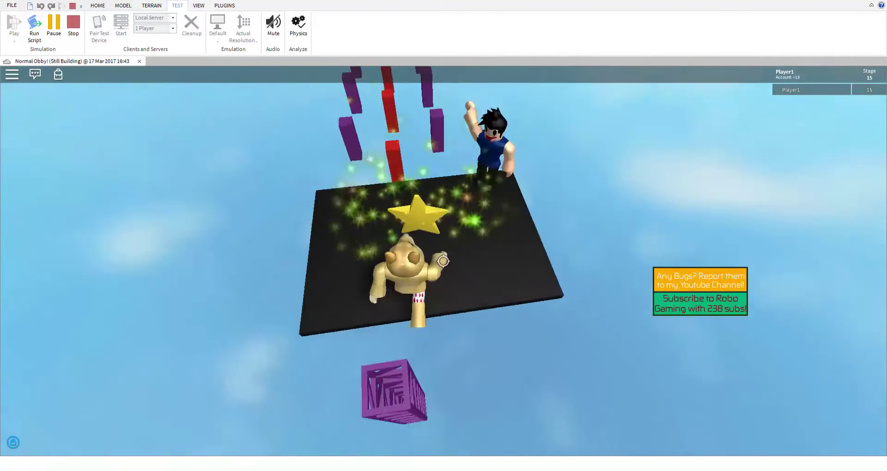
key("w")
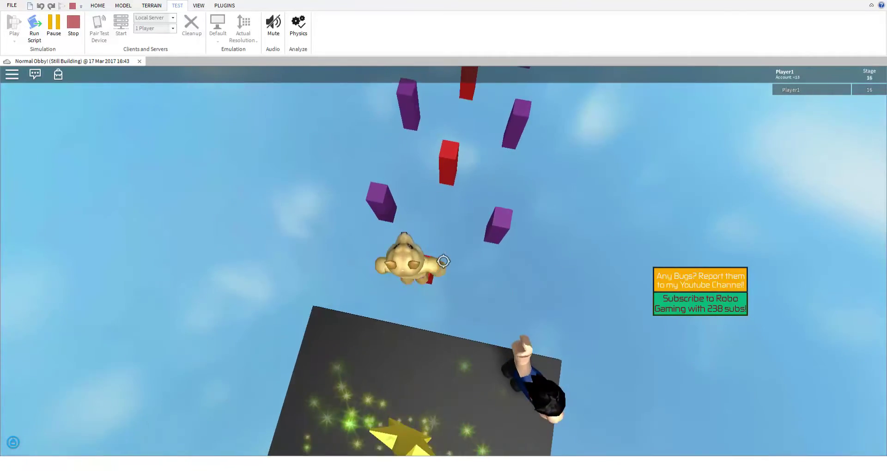
key("w")
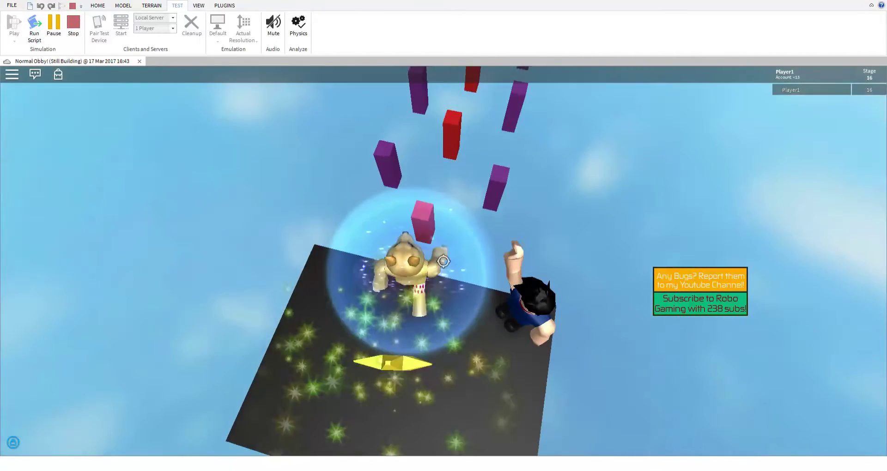
key("space")
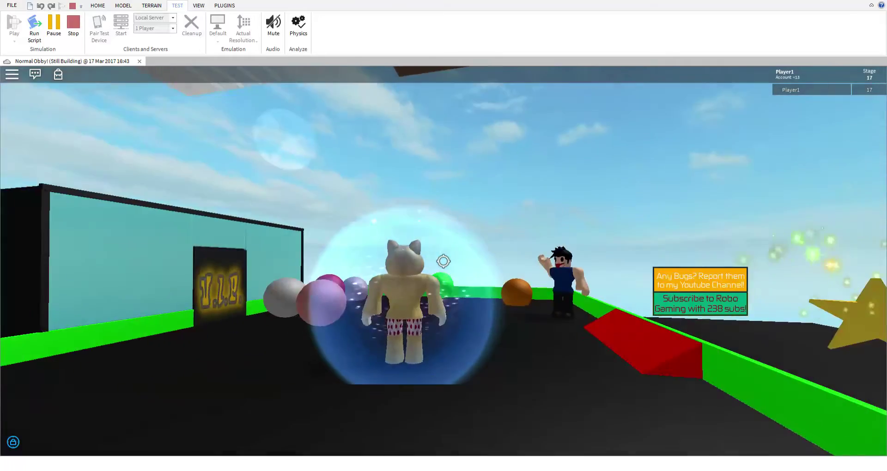
Jump from the black sky platform over the green blocks to stage 18, then walk the red-block path.
key("w")
key("w")
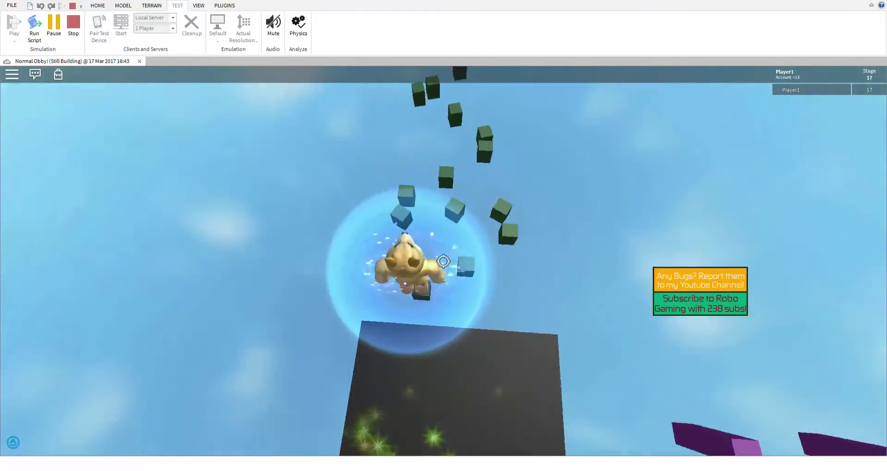
key("space")
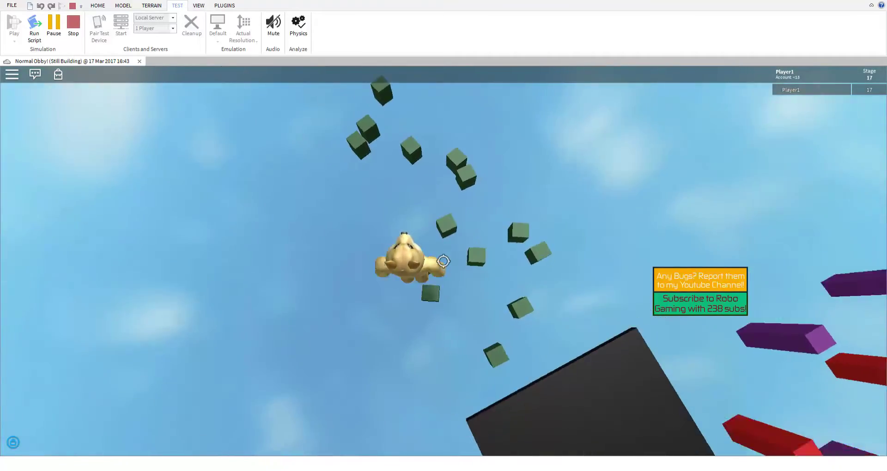
key("w")
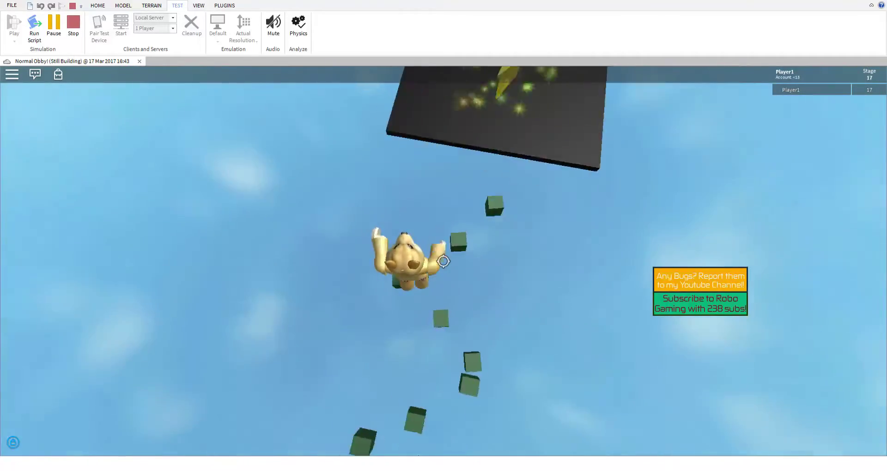
key("d")
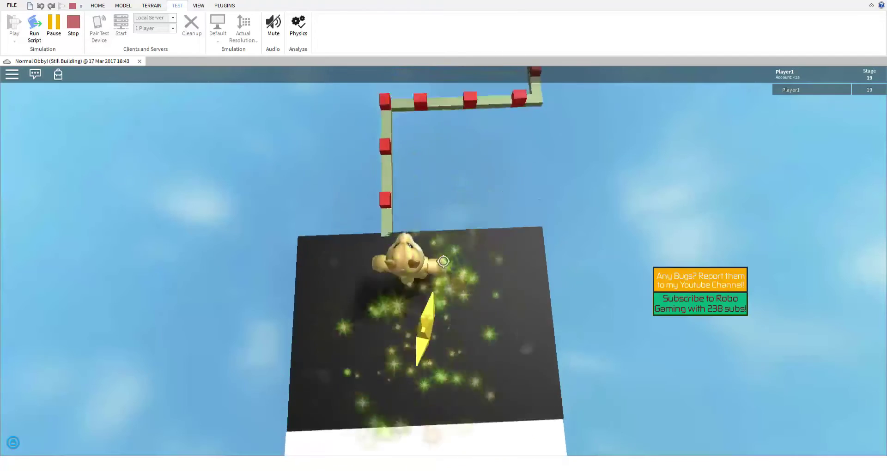
key("d")
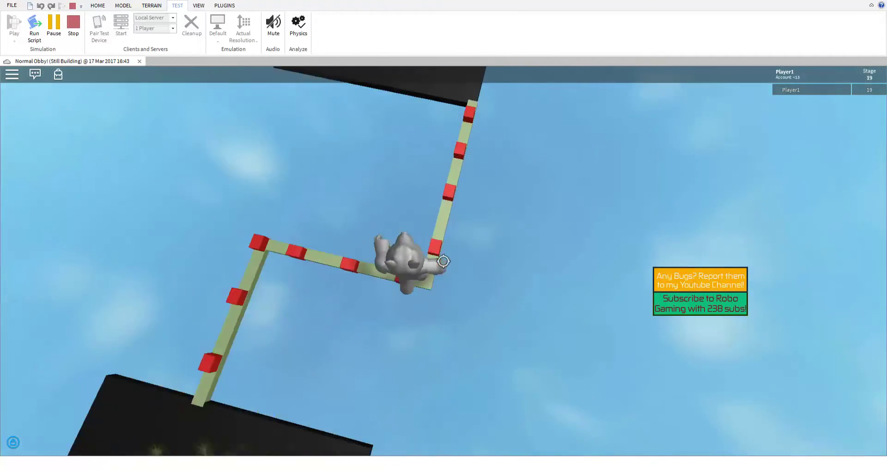
key("w")
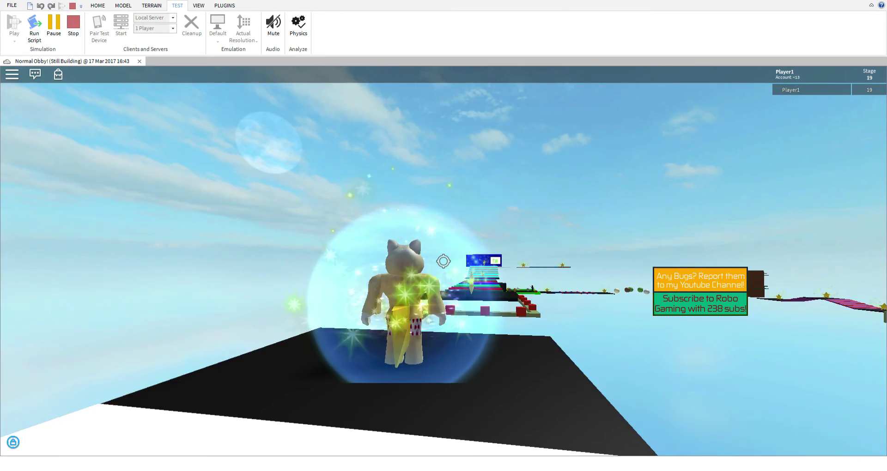
Walk the beam path onto the stage 20 checkpoint platform and jump onward.
key("w")
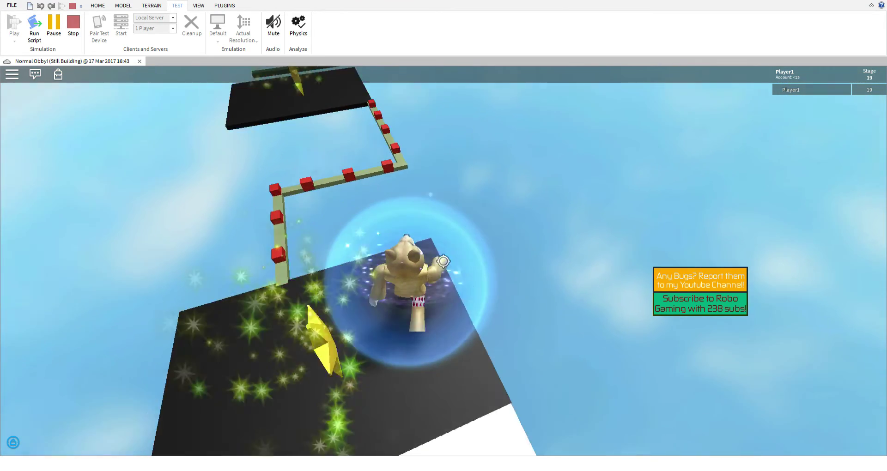
key("w")
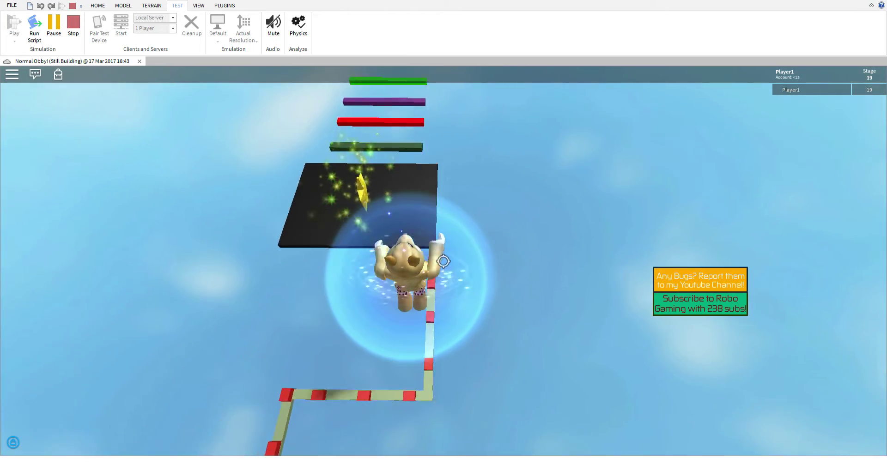
key("w")
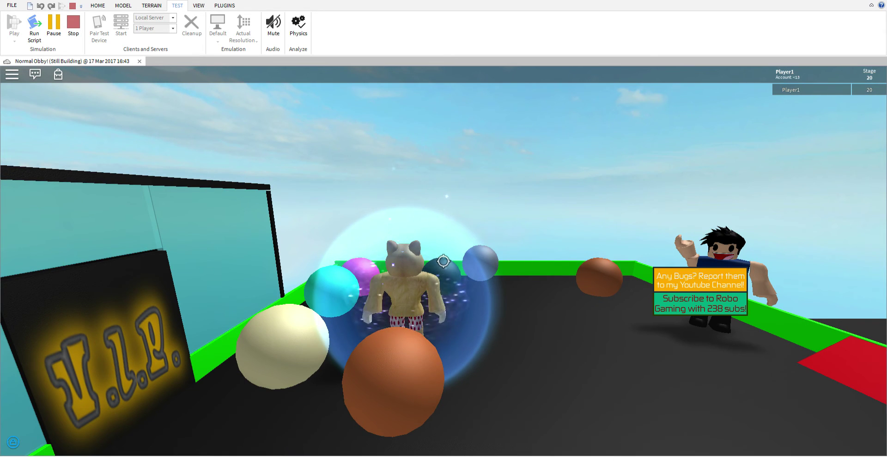
Hop along the row of coloured bars to the stage 21 checkpoint platform.
key("d")
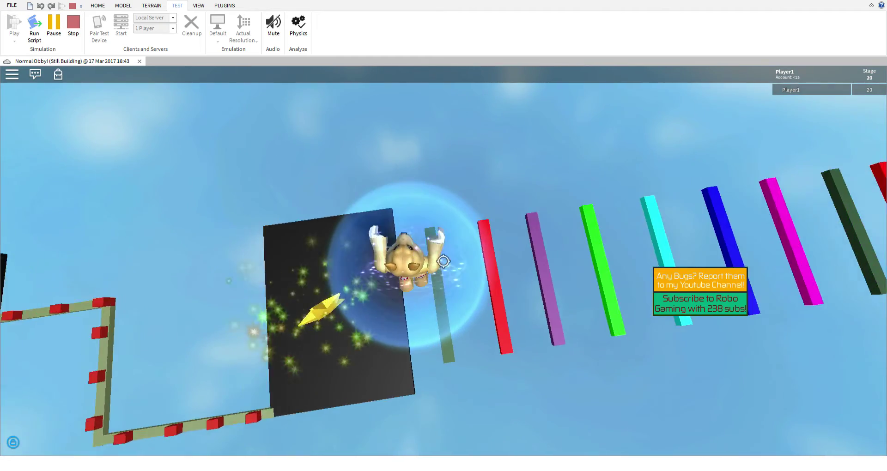
key("d")
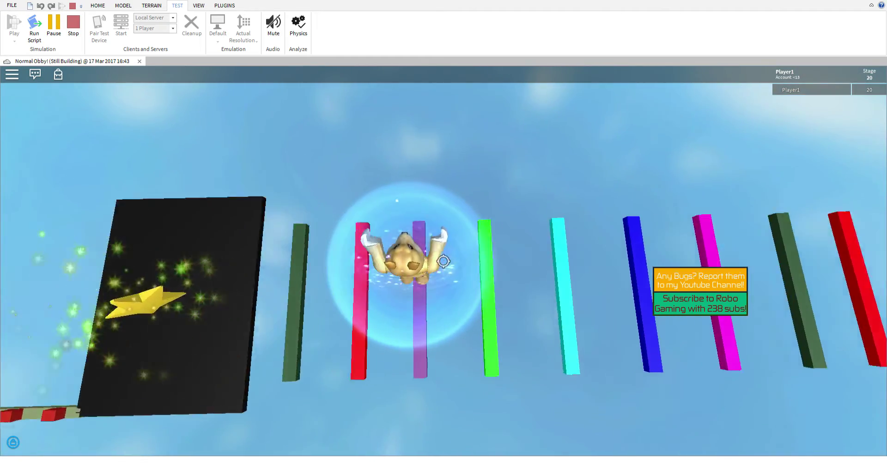
key("d")
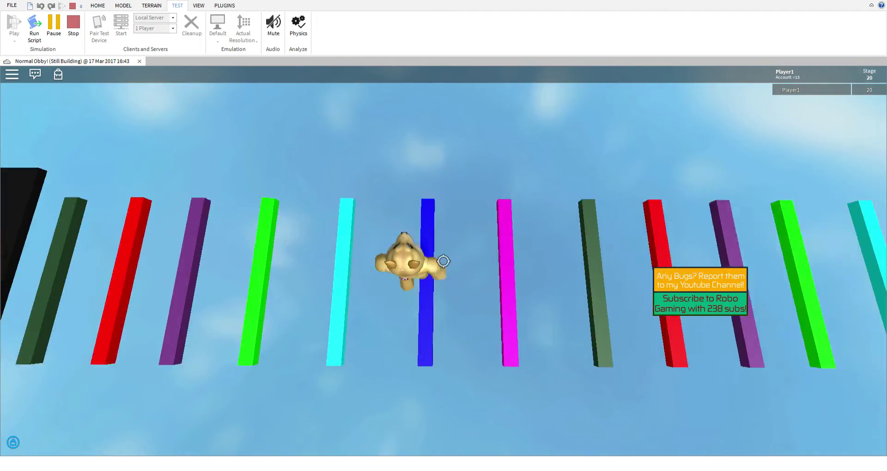
key("d")
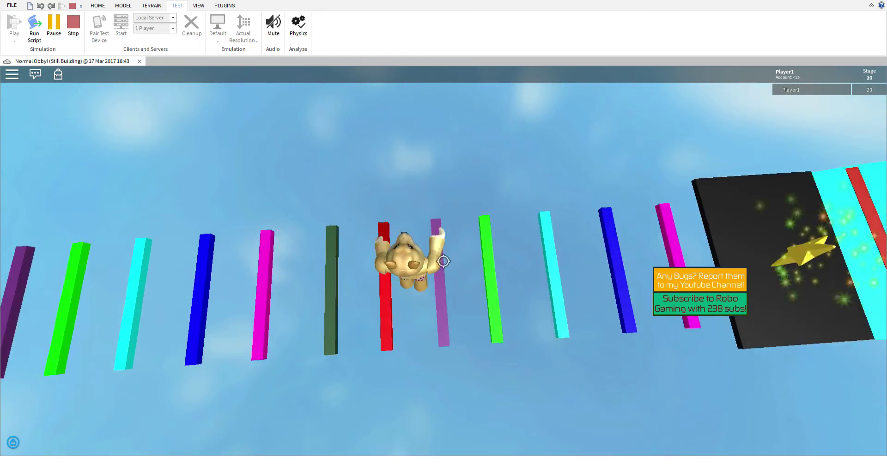
key("d")
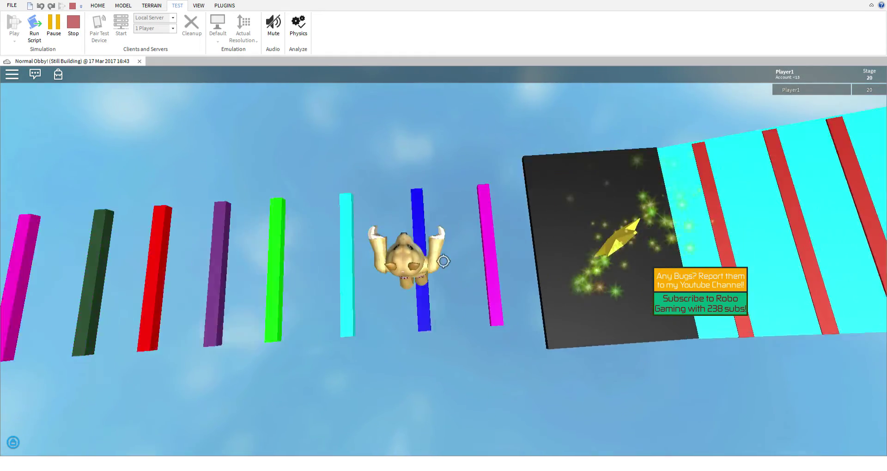
Climb the cyan striped path to the stage 22 checkpoint.
key("d")
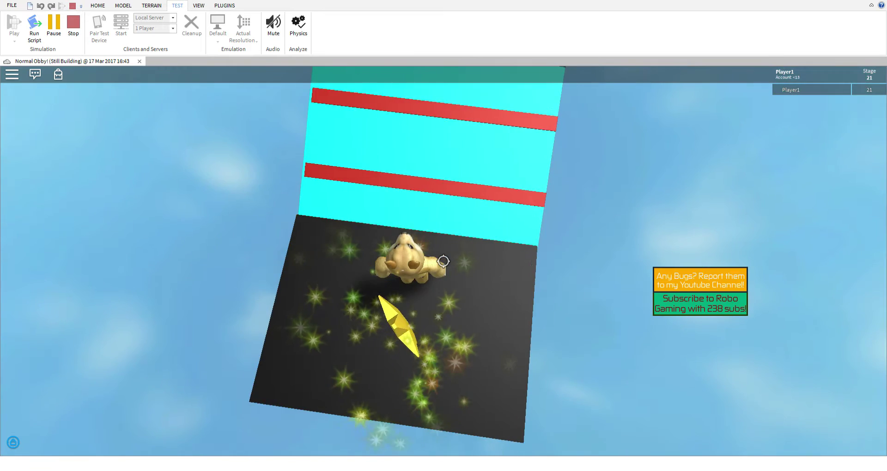
key("w")
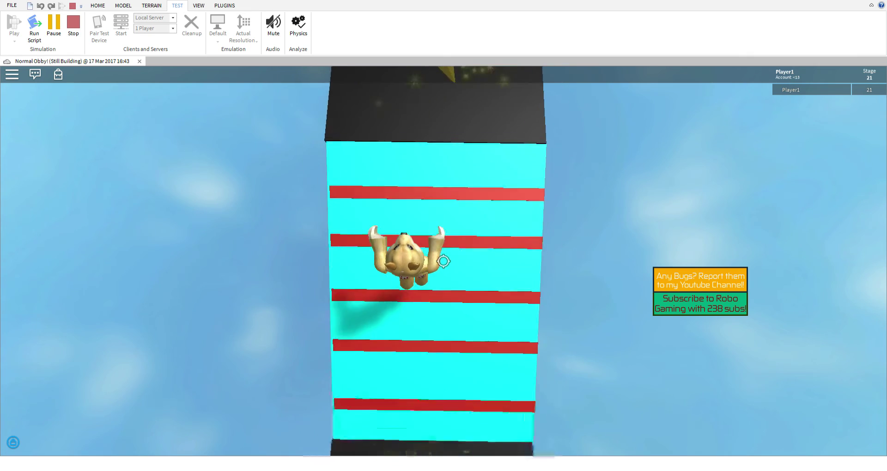
key("w")
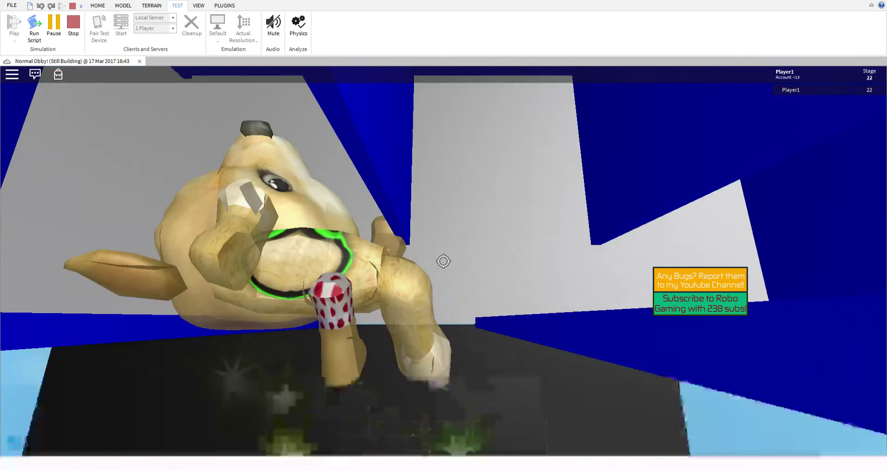
Move through the grey maze walls and swing the camera toward the white and brown platforms.
key("shift")
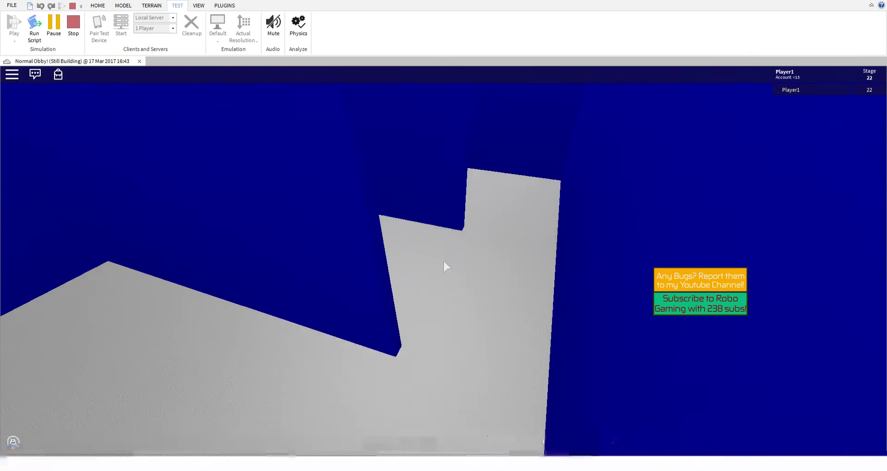
scroll(444, 267, "down", 10)
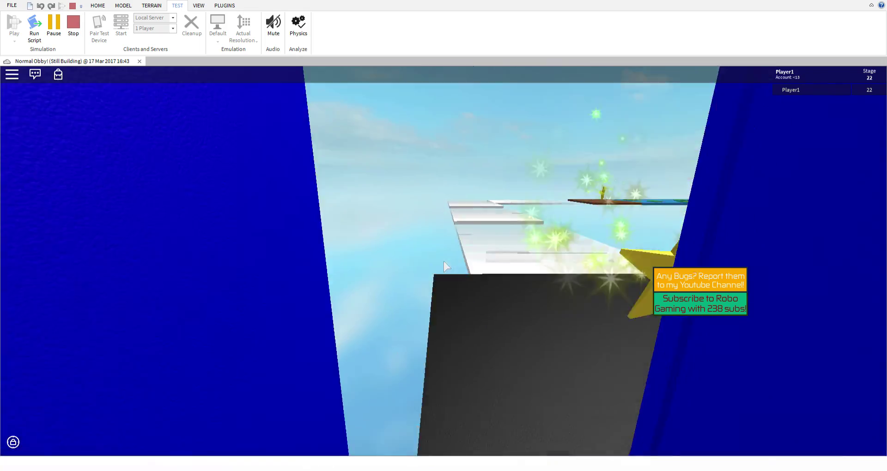
scroll(444, 267, "up", 5)
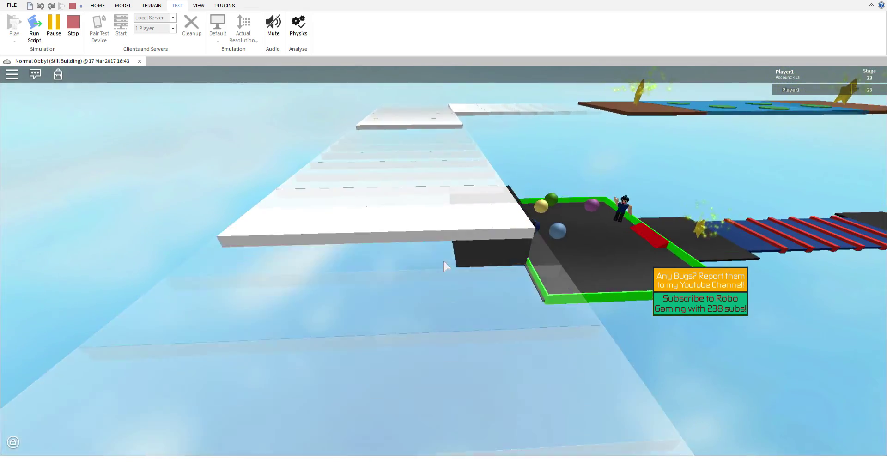
key("Right")
key("Right")
key("Right")
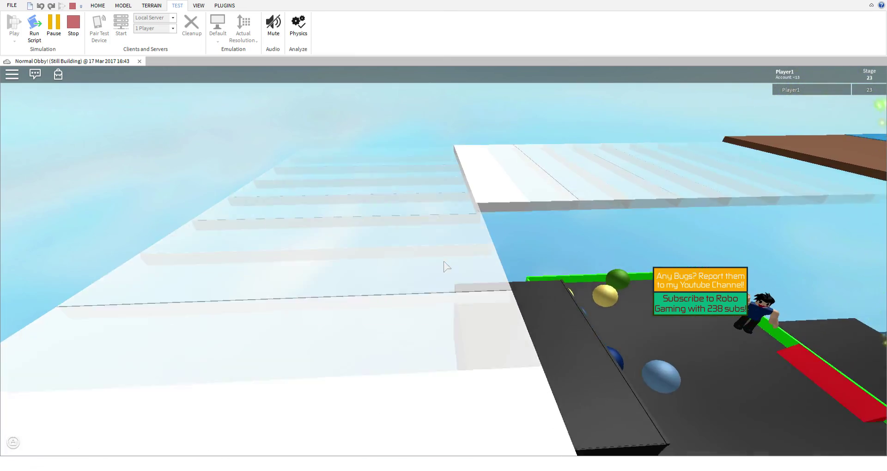
scroll(443, 267, "up", 2)
scroll(444, 267, "up", 3)
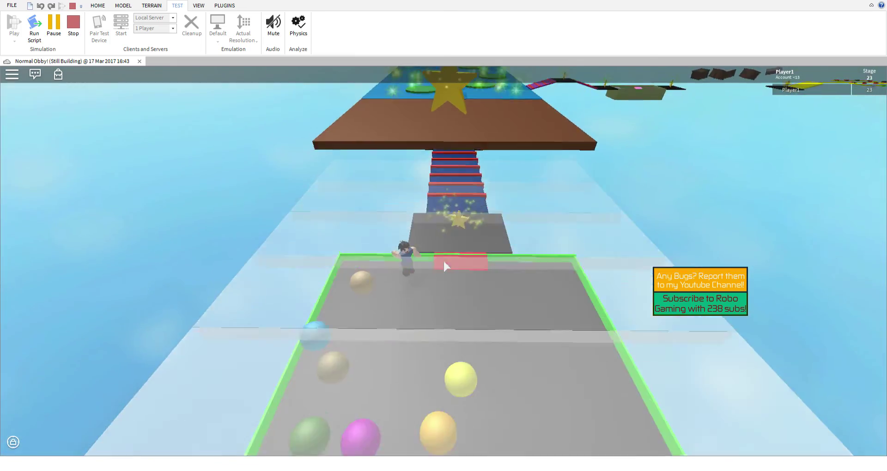